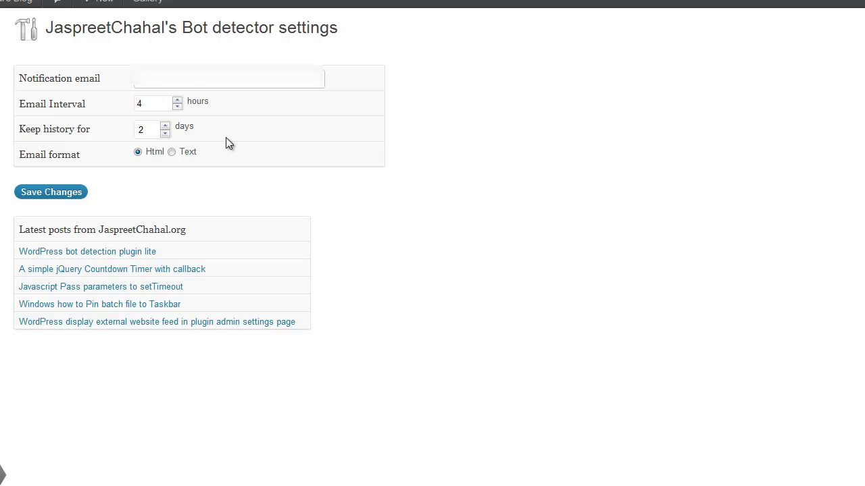
- Fill in the saved notification email suggestion and check the 4-hour Email Interval value
{"action": "key", "text": "Down"}
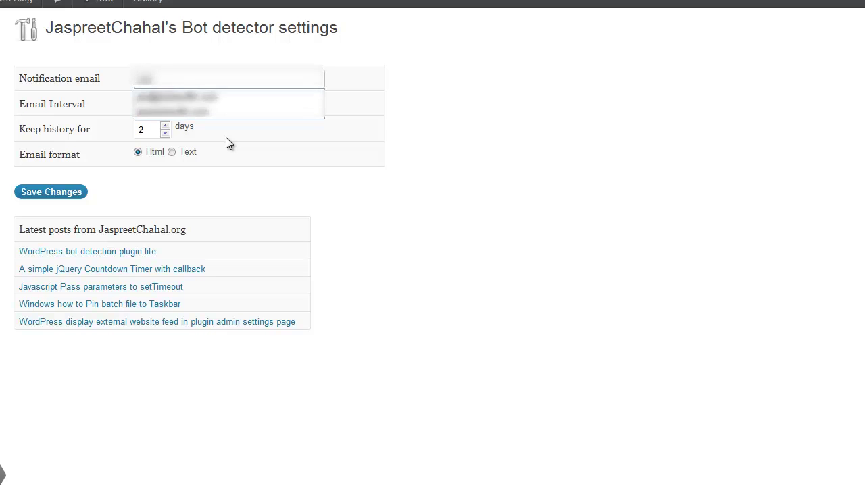
{"action": "key", "text": "Down"}
{"action": "key", "text": "Return"}
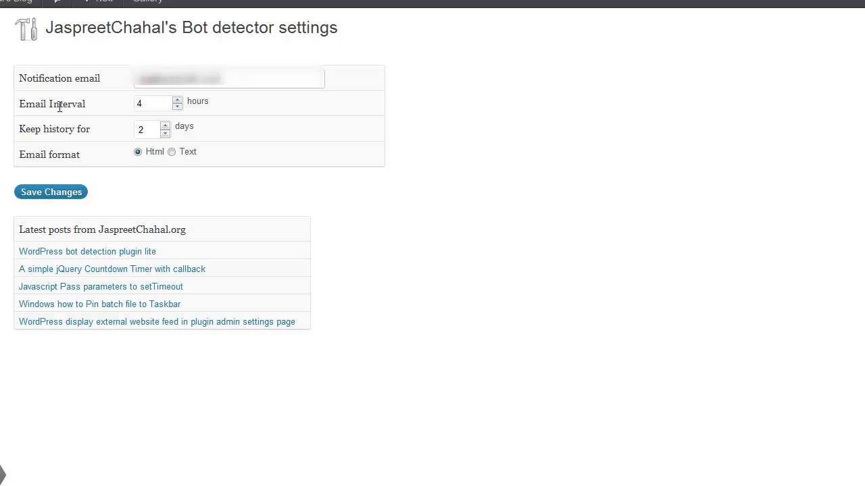
{"action": "left_click_drag", "start_coordinate": [19, 105], "coordinate": [93, 111]}
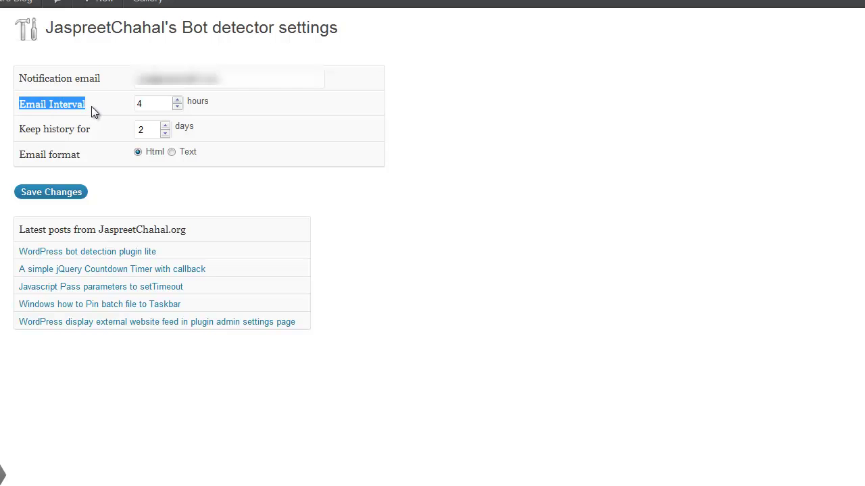
{"action": "double_click", "coordinate": [142, 104]}
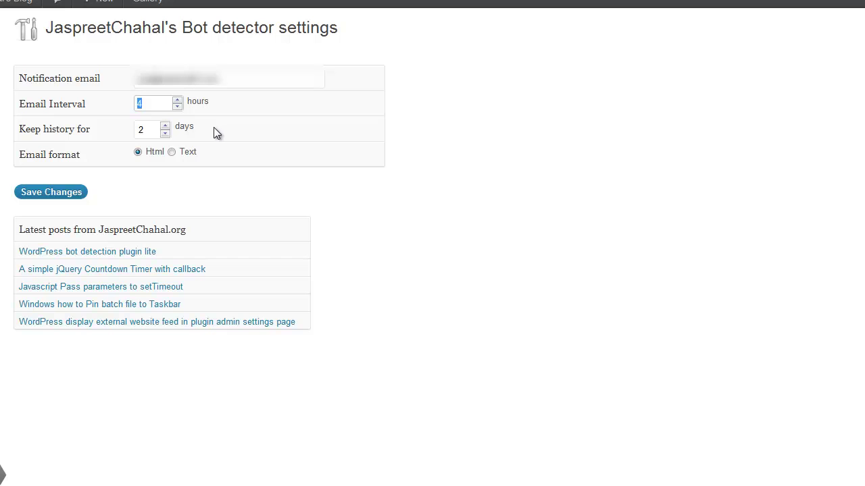
- Change Keep history for from 2 to 7 days, leaving Email format on Html
{"action": "left_click", "coordinate": [98, 135]}
{"action": "left_click_drag", "start_coordinate": [19, 129], "coordinate": [94, 133]}
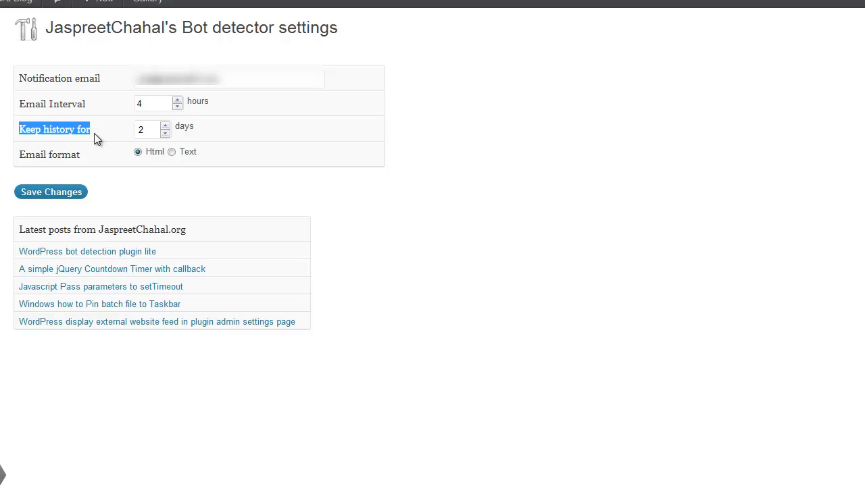
{"action": "double_click", "coordinate": [153, 129]}
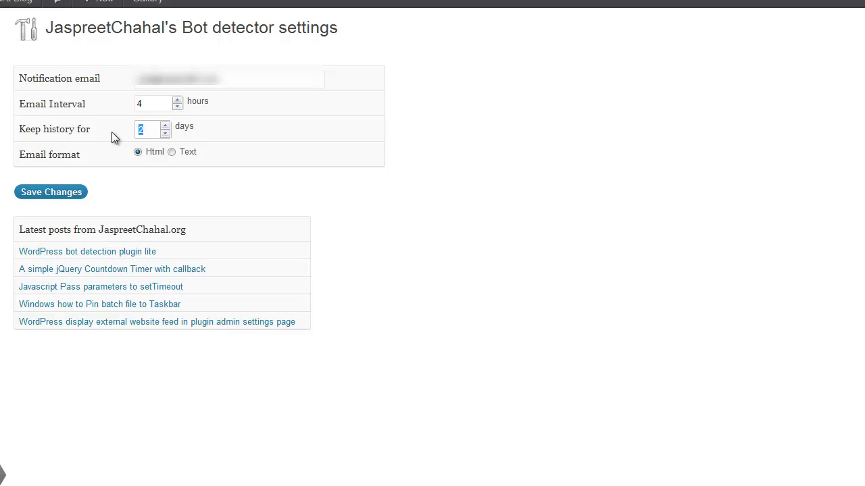
{"action": "type", "text": "30"}
{"action": "left_click_drag", "start_coordinate": [80, 156], "coordinate": [15, 156]}
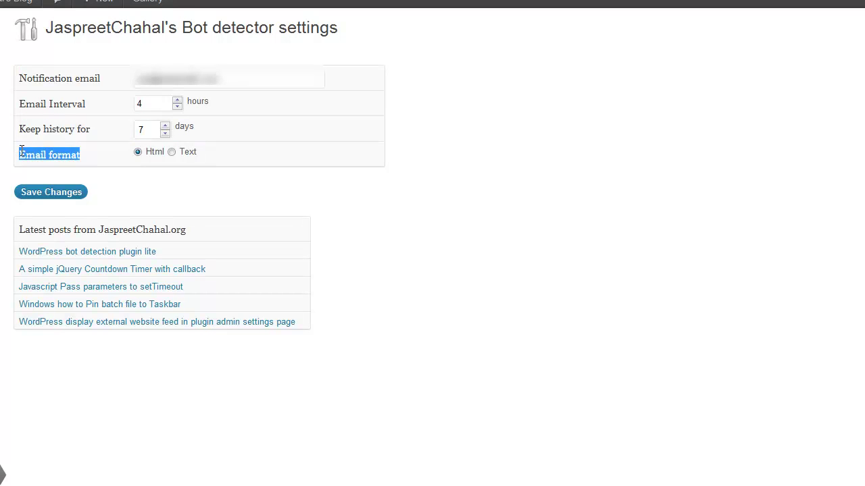
{"action": "left_click", "coordinate": [50, 156]}
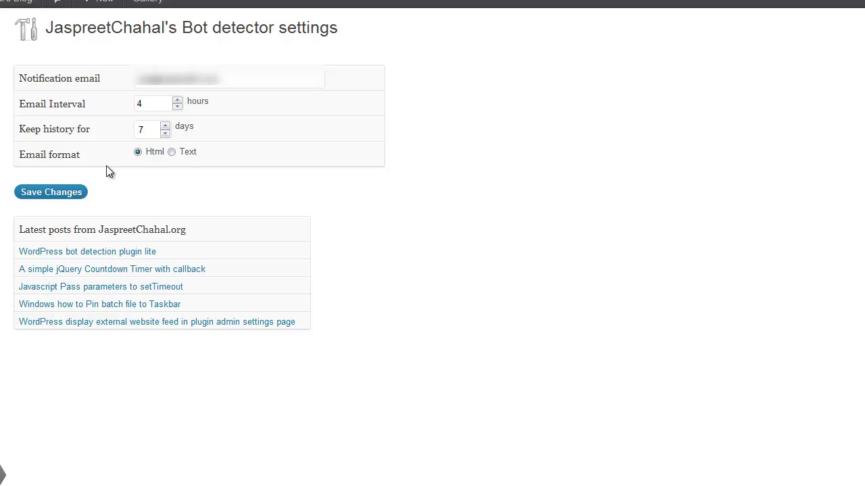
- Save Changes on the bot detector settings page
{"action": "left_click", "coordinate": [73, 193]}
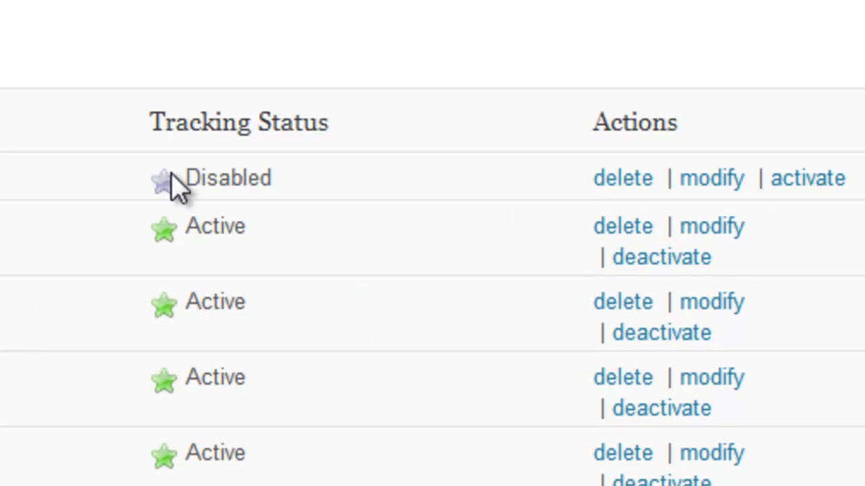
- Open the Add bot page from the Bot detector admin menu
{"action": "left_click_drag", "start_coordinate": [135, 177], "coordinate": [299, 193]}
{"action": "left_click", "coordinate": [305, 198]}
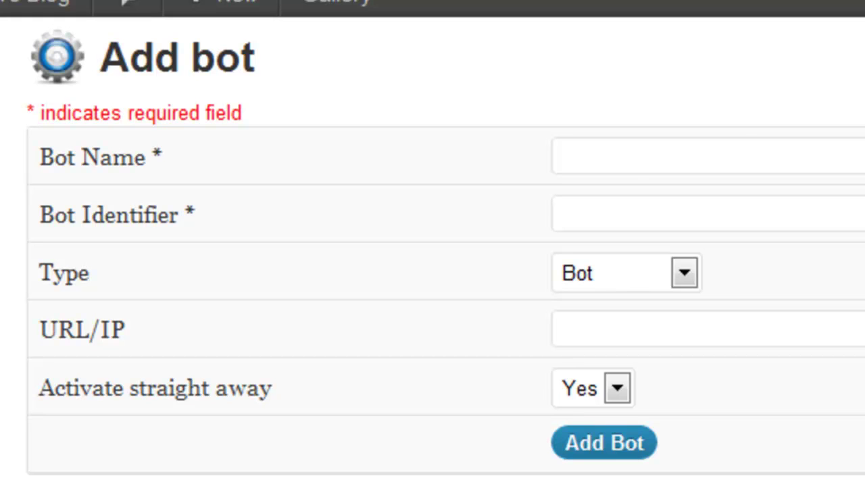
- Enter Bot Name IE (replacing 'Mozilla') and Bot Identifier MSIE
{"action": "left_click", "coordinate": [633, 158]}
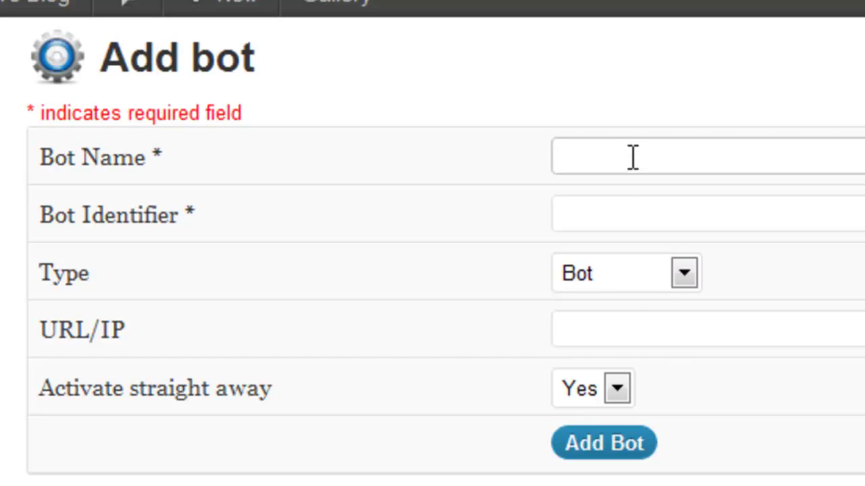
{"action": "type", "text": "Mozilla"}
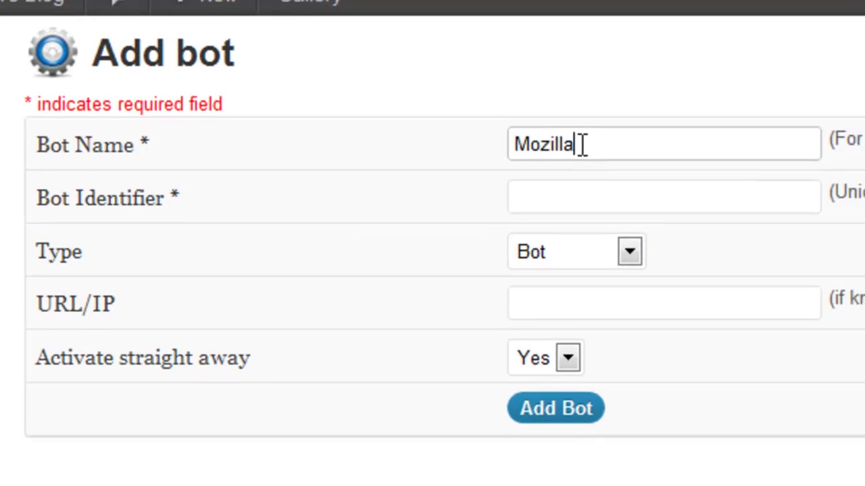
{"action": "key", "text": "Tab"}
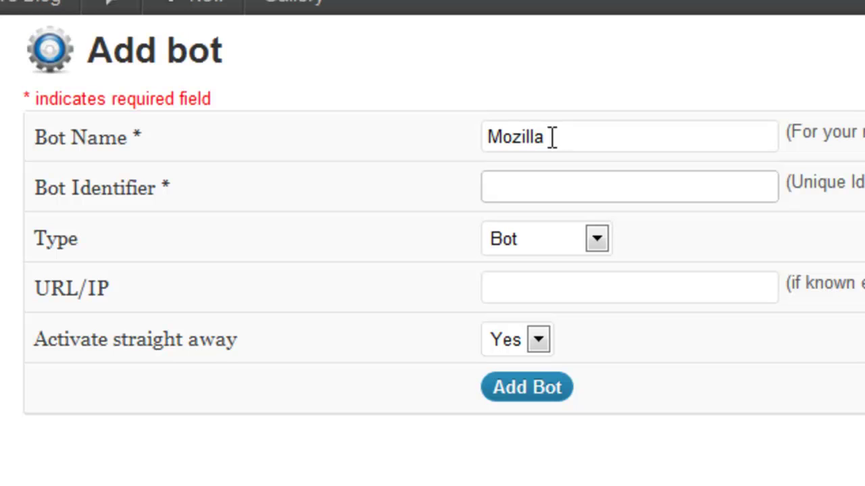
{"action": "type", "text": "MSIE"}
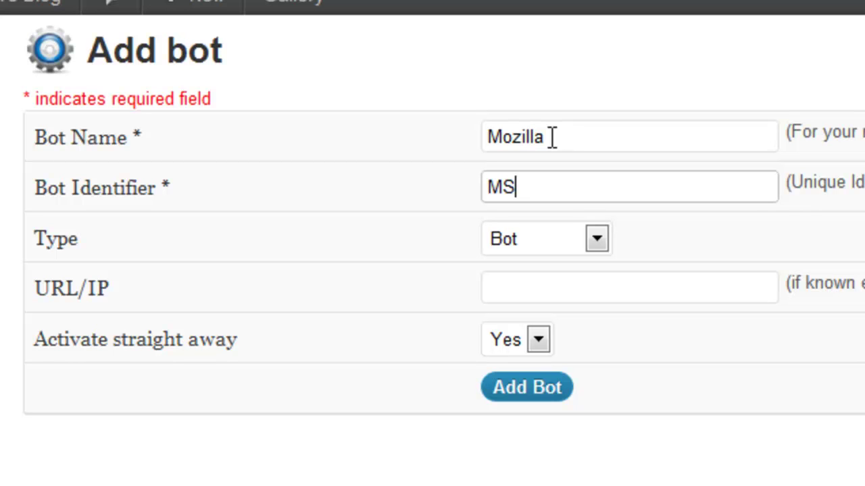
{"action": "double_click", "coordinate": [552, 138]}
{"action": "type", "text": "IE"}
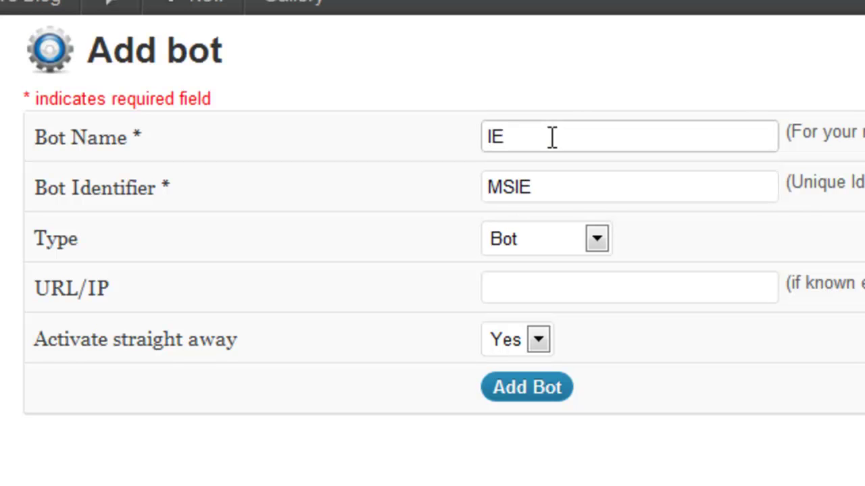
{"action": "key", "text": "Tab"}
{"action": "key", "text": "Tab"}
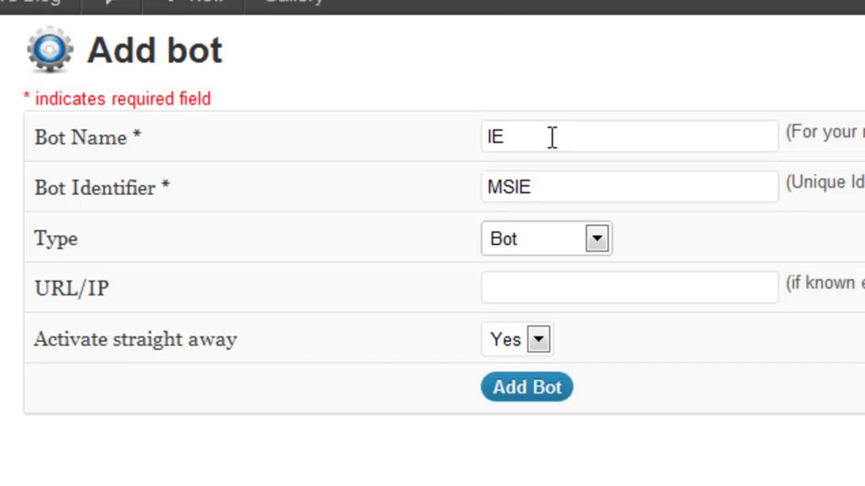
- Keep Type as Bot, leave URL/IP blank, and set Activate straight away to No
{"action": "left_click", "coordinate": [551, 238]}
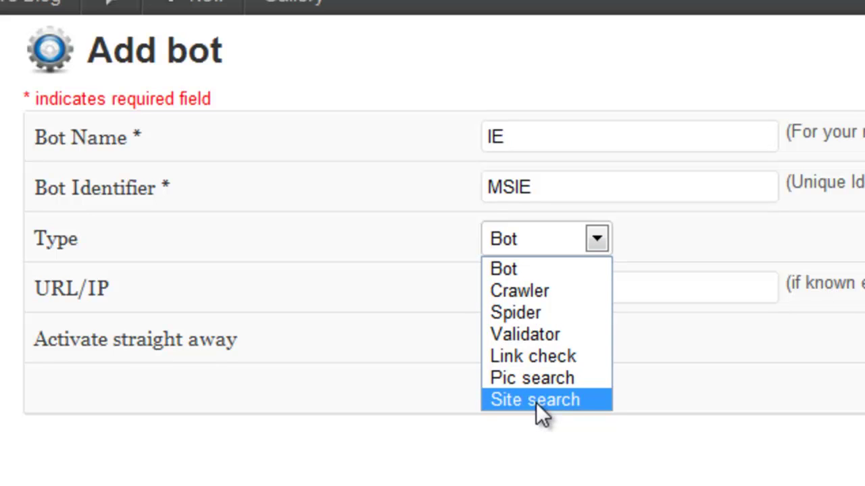
{"action": "left_click", "coordinate": [645, 236]}
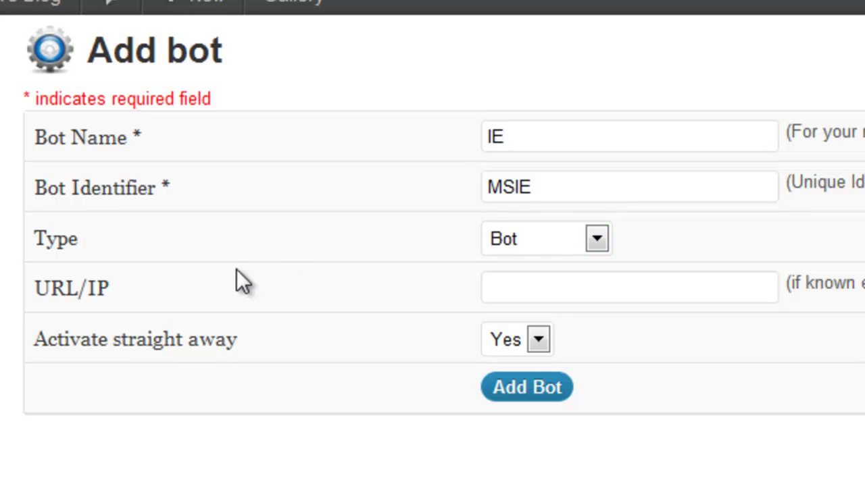
{"action": "left_click", "coordinate": [506, 289]}
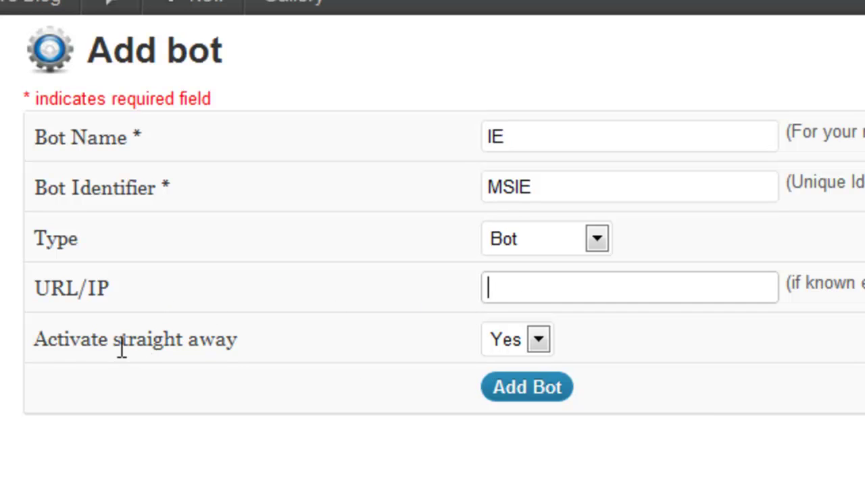
{"action": "left_click_drag", "start_coordinate": [34, 339], "coordinate": [257, 333]}
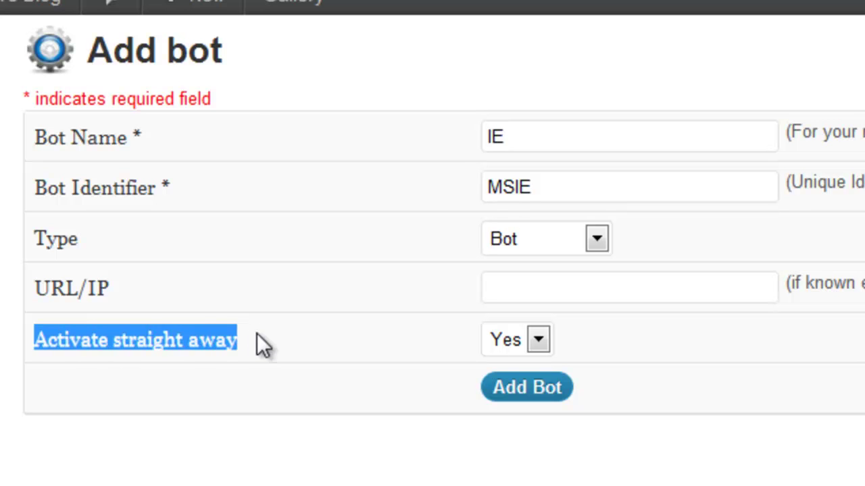
{"action": "left_click", "coordinate": [257, 333]}
{"action": "left_click", "coordinate": [507, 341]}
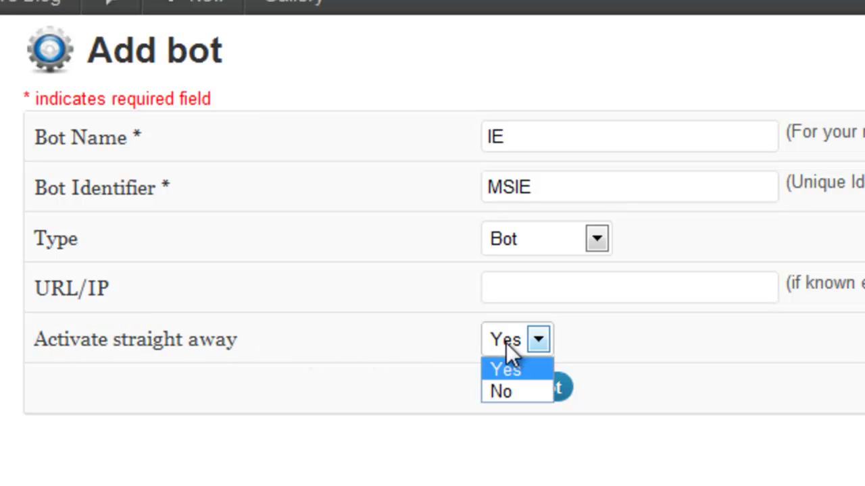
{"action": "left_click", "coordinate": [495, 390]}
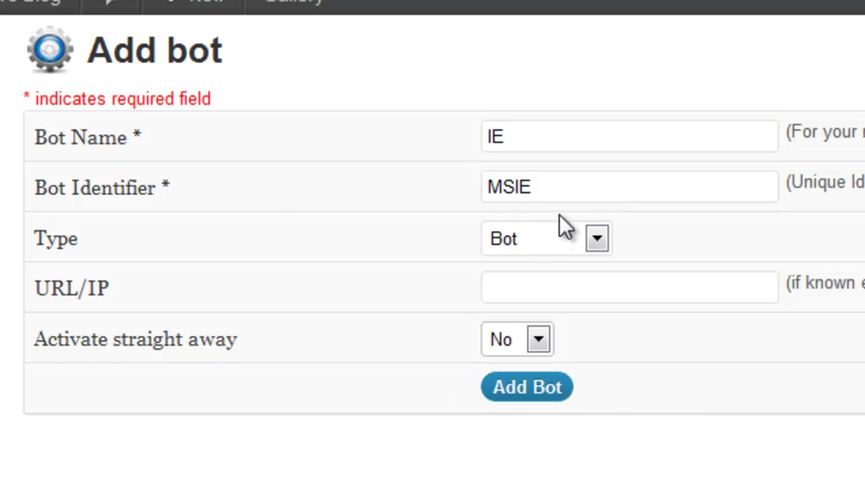
{"action": "left_click_drag", "start_coordinate": [560, 192], "coordinate": [261, 185]}
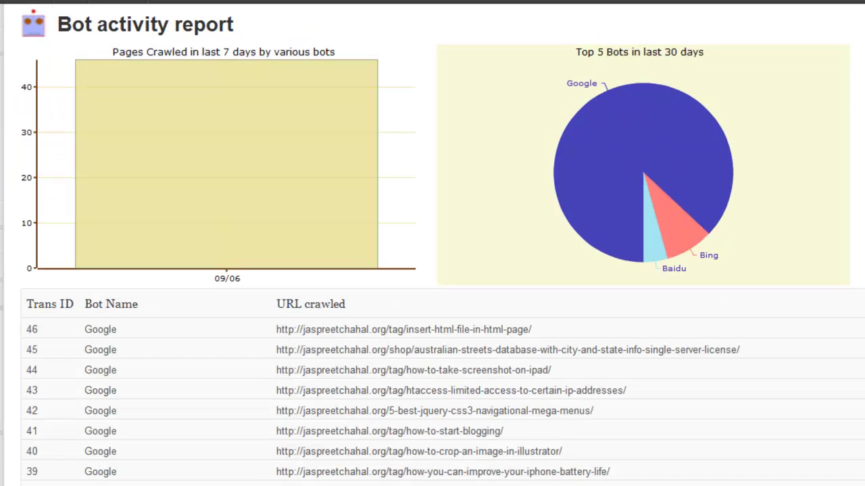
- Inspect the pages-crawled bar chart and top-bots pie chart, then scroll the crawl table
{"action": "mouse_move", "coordinate": [312, 289]}
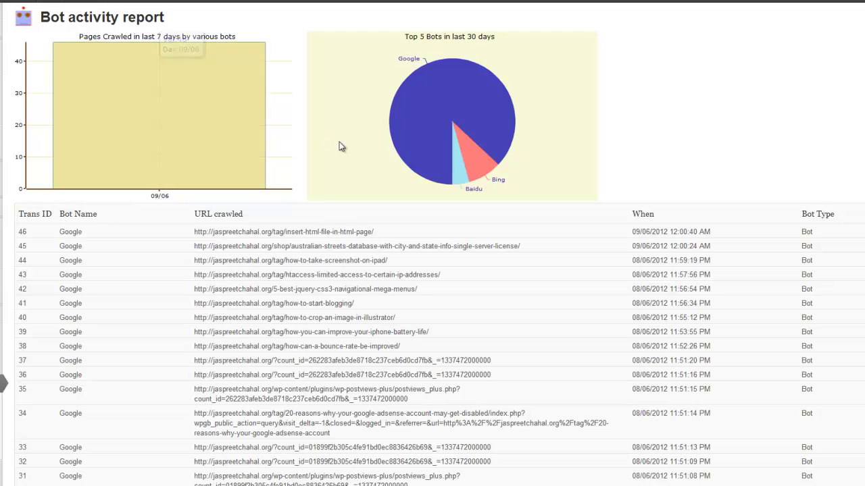
{"action": "mouse_move", "coordinate": [398, 150]}
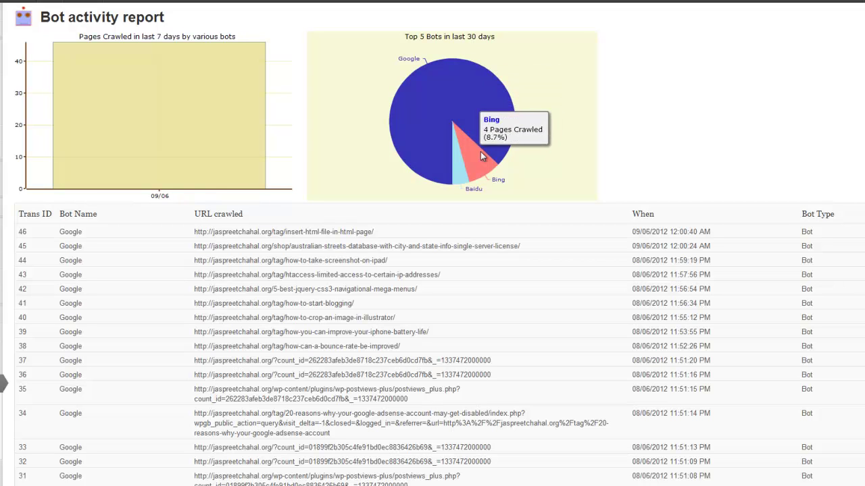
{"action": "mouse_move", "coordinate": [461, 180]}
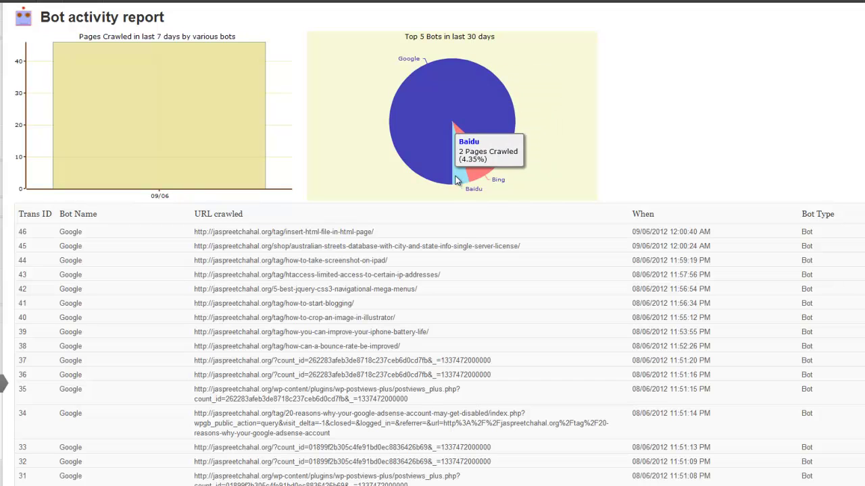
{"action": "mouse_move", "coordinate": [408, 82]}
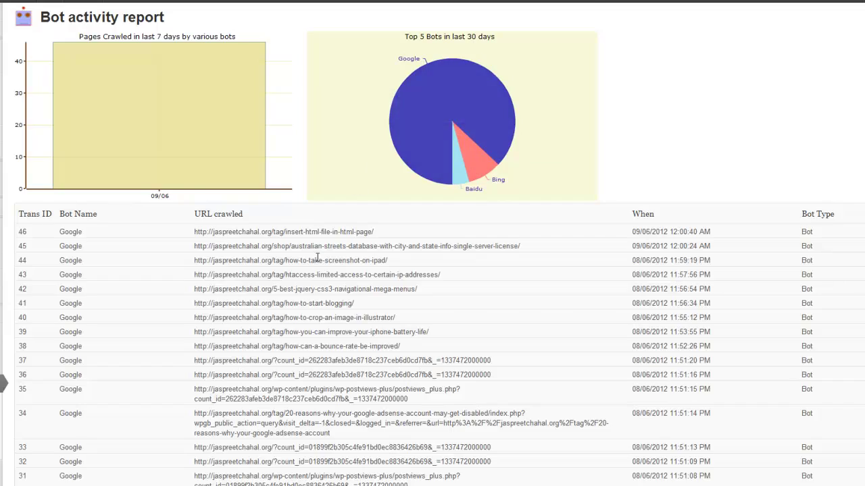
{"action": "scroll", "coordinate": [318, 260], "scroll_direction": "down", "scroll_amount": 4}
{"action": "scroll", "coordinate": [318, 262], "scroll_direction": "down", "scroll_amount": 3}
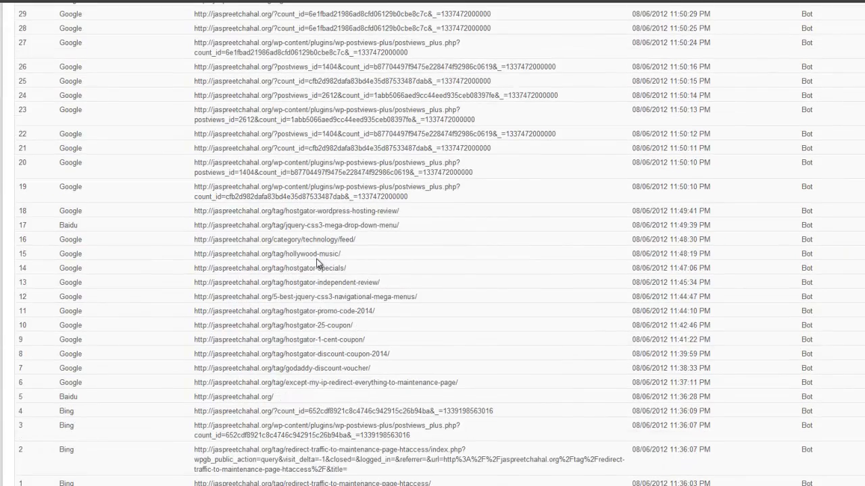
{"action": "scroll", "coordinate": [317, 262], "scroll_direction": "up", "scroll_amount": 7}
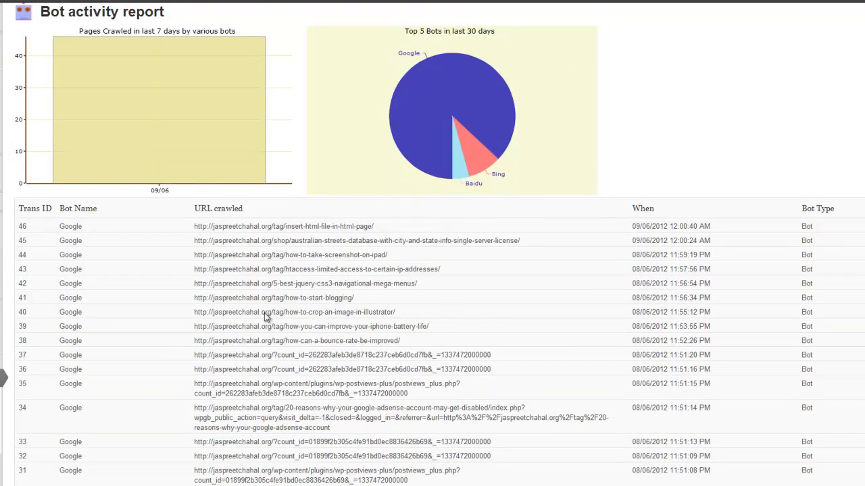
{"action": "scroll", "coordinate": [270, 351], "scroll_direction": "down", "scroll_amount": 5}
{"action": "scroll", "coordinate": [276, 384], "scroll_direction": "up", "scroll_amount": 5}
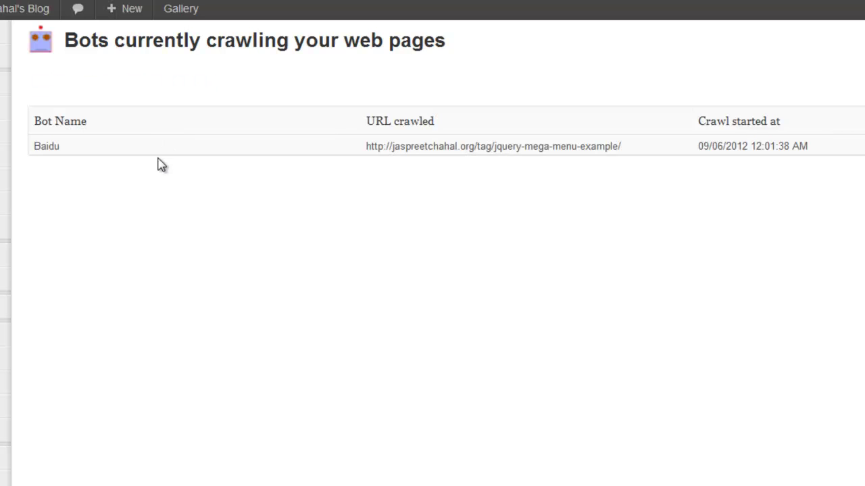
{"action": "mouse_move", "coordinate": [50, 147]}
{"action": "left_mouse_down"}
{"action": "mouse_move", "coordinate": [12, 154]}
{"action": "mouse_move", "coordinate": [54, 162]}
{"action": "left_mouse_up"}
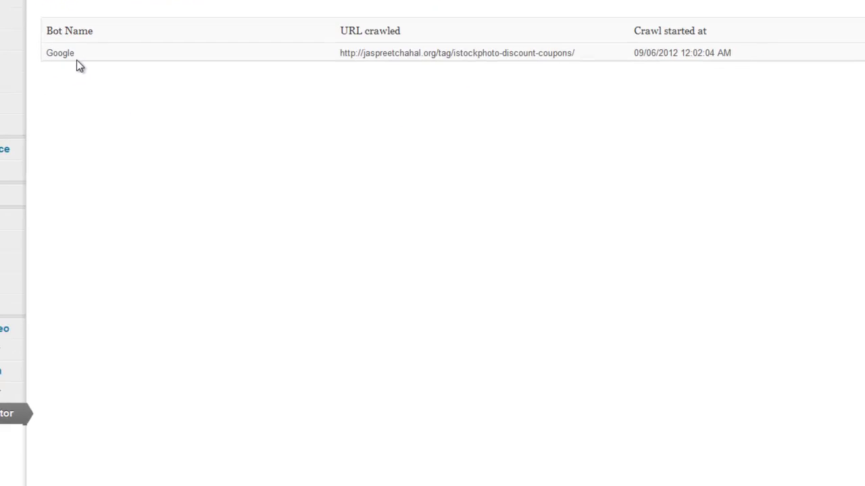
{"action": "left_click_drag", "start_coordinate": [71, 132], "coordinate": [36, 133]}
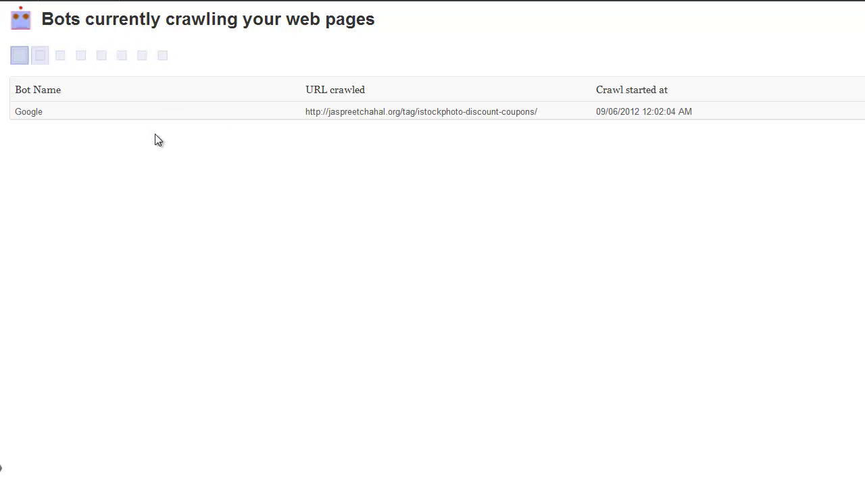
{"action": "left_click_drag", "start_coordinate": [695, 112], "coordinate": [587, 112]}
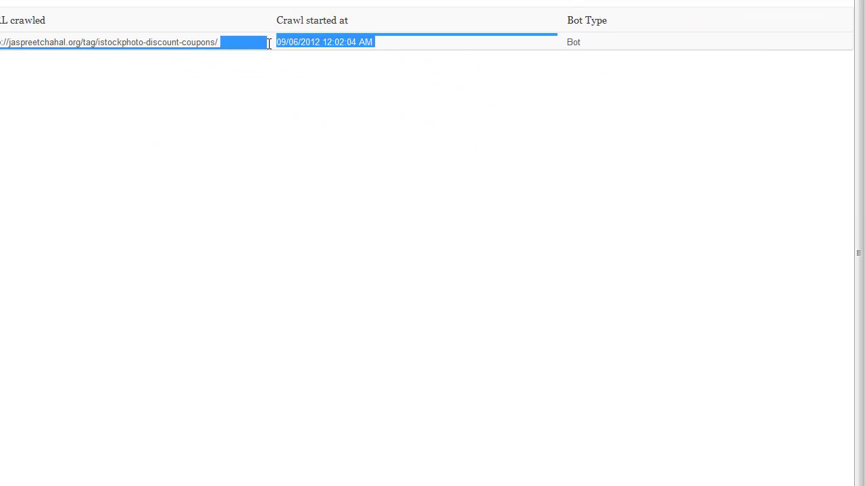
{"action": "left_click_drag", "start_coordinate": [268, 44], "coordinate": [555, 48]}
{"action": "left_click", "coordinate": [556, 45]}
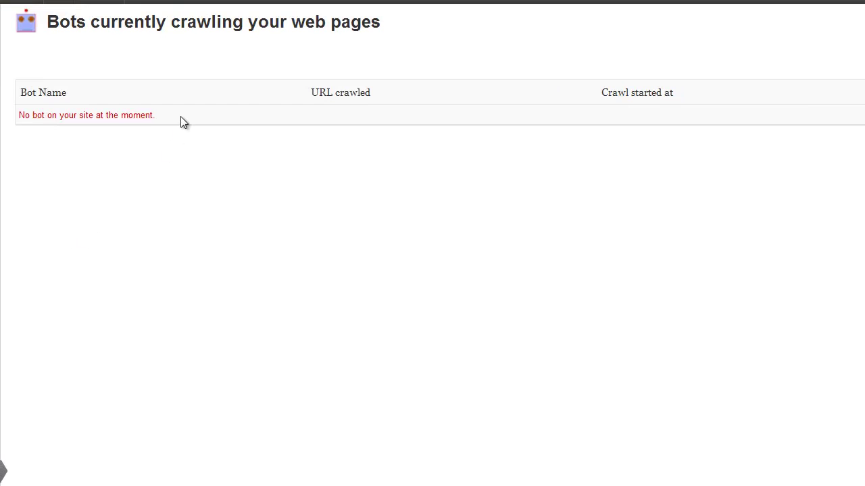
{"action": "left_click_drag", "start_coordinate": [181, 116], "coordinate": [19, 122]}
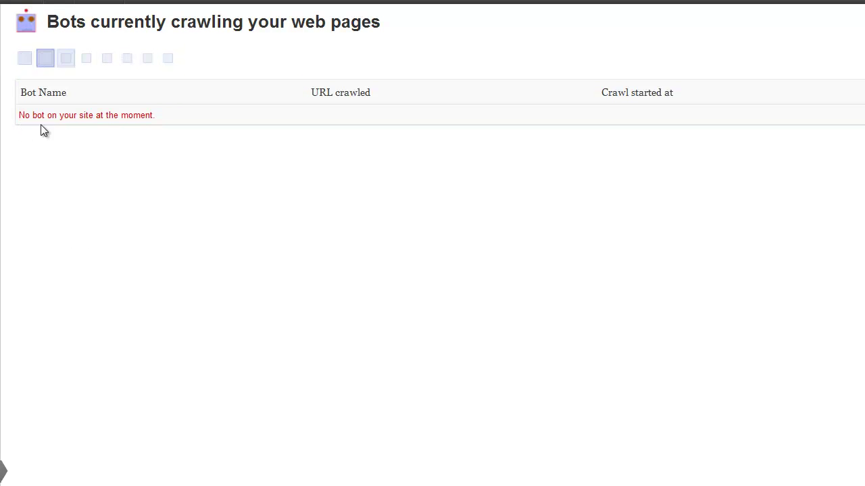